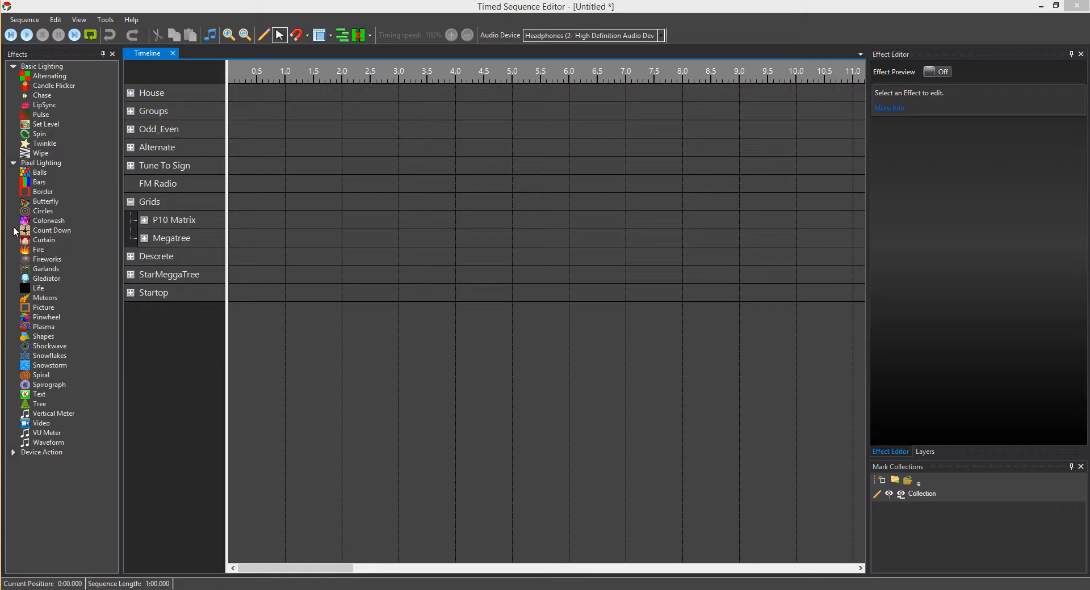
Step: Expand the Basic and Pixel Lighting effect categories and pull the Effects panel out of its dock
{"action": "left_click", "coordinate": [13, 163]}
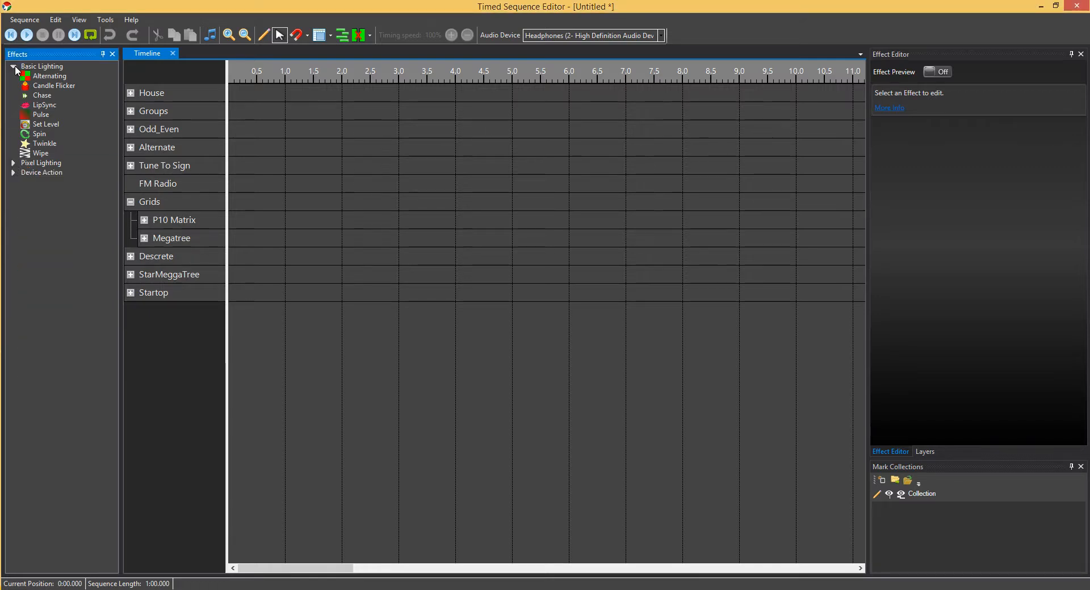
{"action": "left_click", "coordinate": [13, 67]}
{"action": "left_click", "coordinate": [14, 163]}
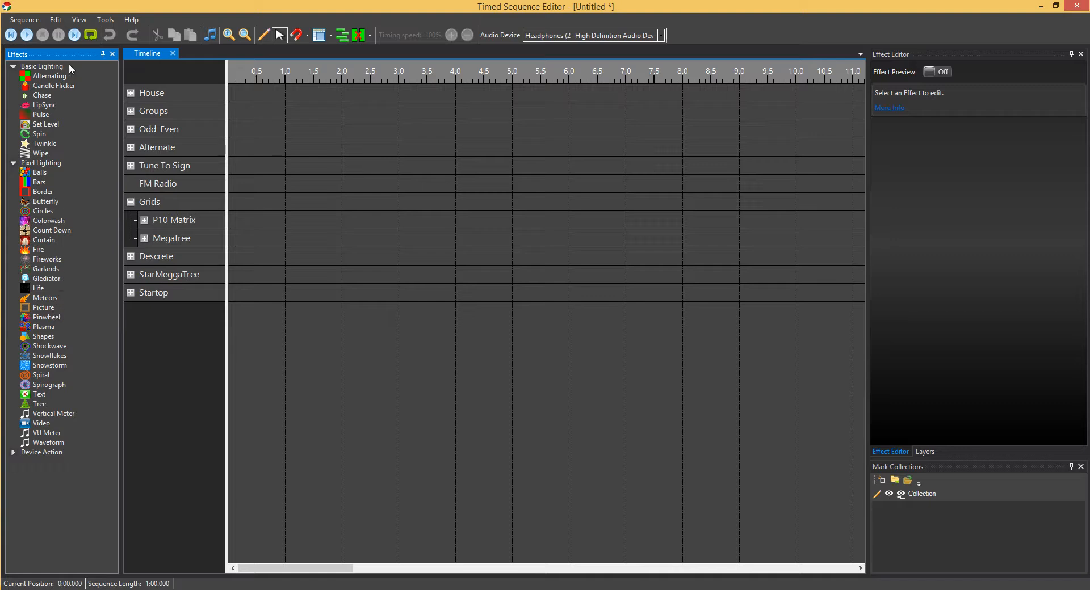
{"action": "left_click_drag", "start_coordinate": [83, 74], "coordinate": [15, 318]}
Step: Turn on the Effect ToolStrip and close the docked Effects list
{"action": "left_click", "coordinate": [79, 21]}
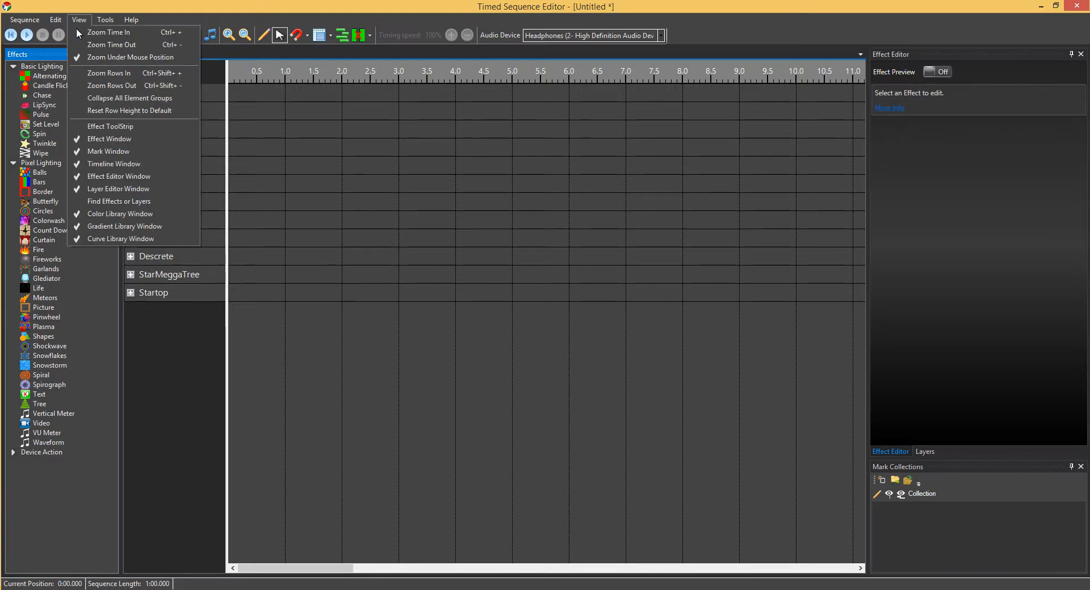
{"action": "left_click", "coordinate": [126, 127]}
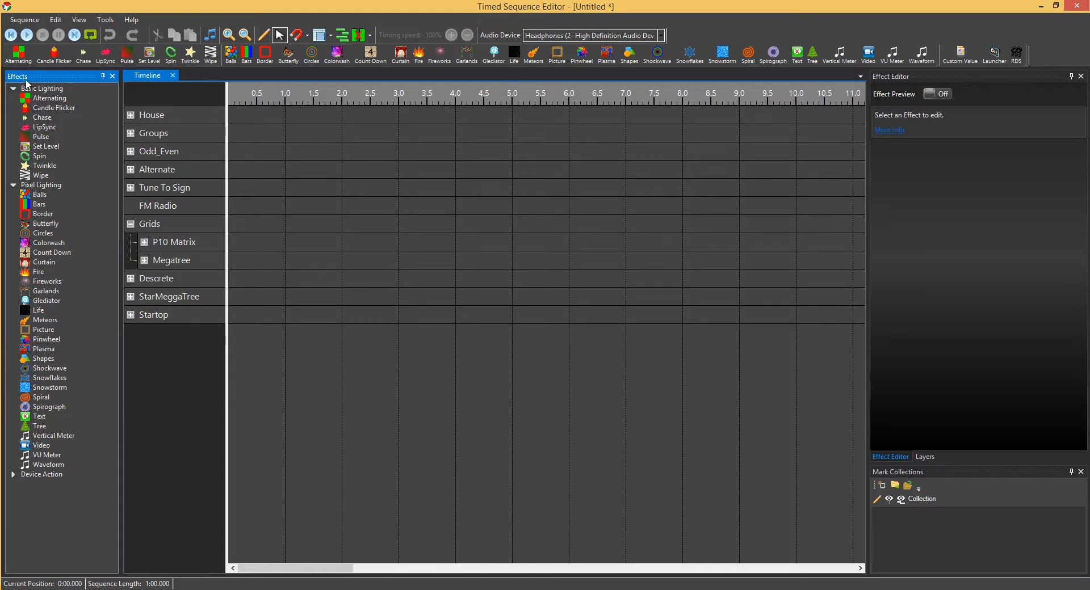
{"action": "left_click", "coordinate": [111, 76]}
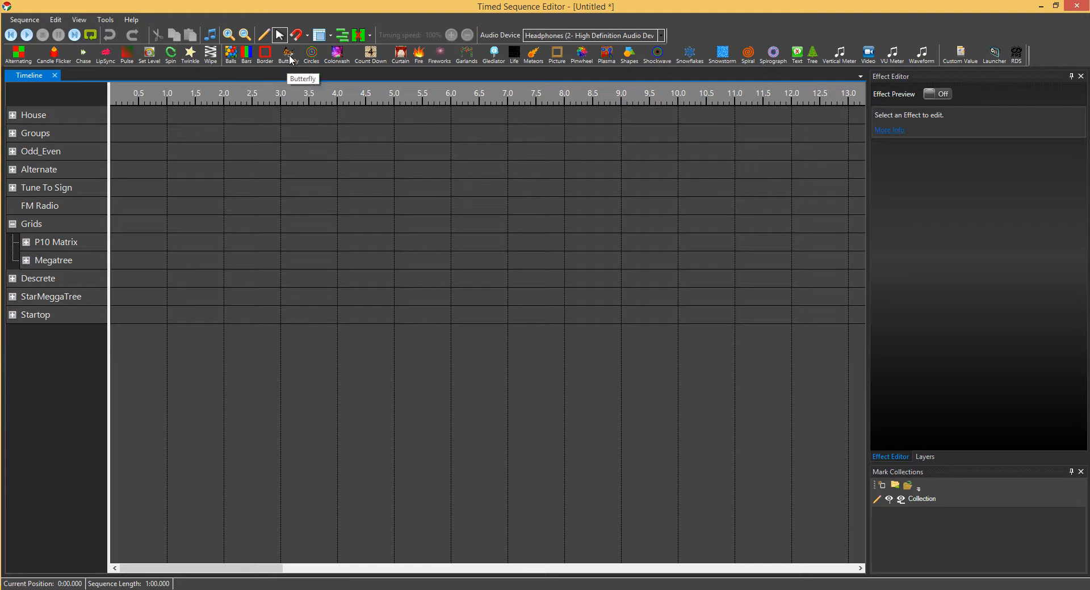
Step: Set the effect toolstrip's label position to No Label so only icons show
{"action": "right_click", "coordinate": [261, 57]}
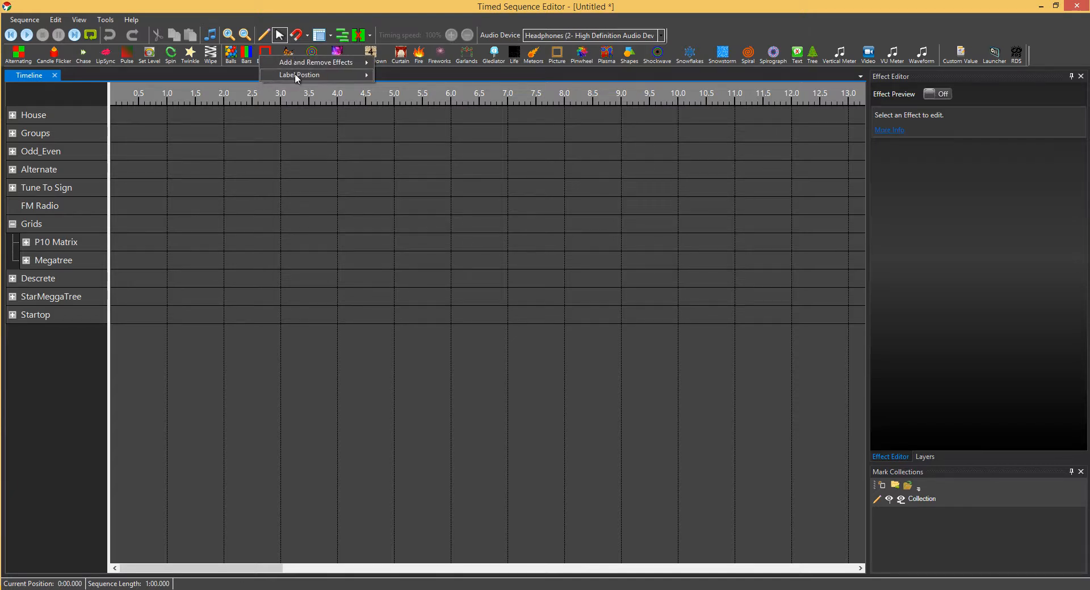
{"action": "mouse_move", "coordinate": [295, 74]}
{"action": "left_click", "coordinate": [397, 75]}
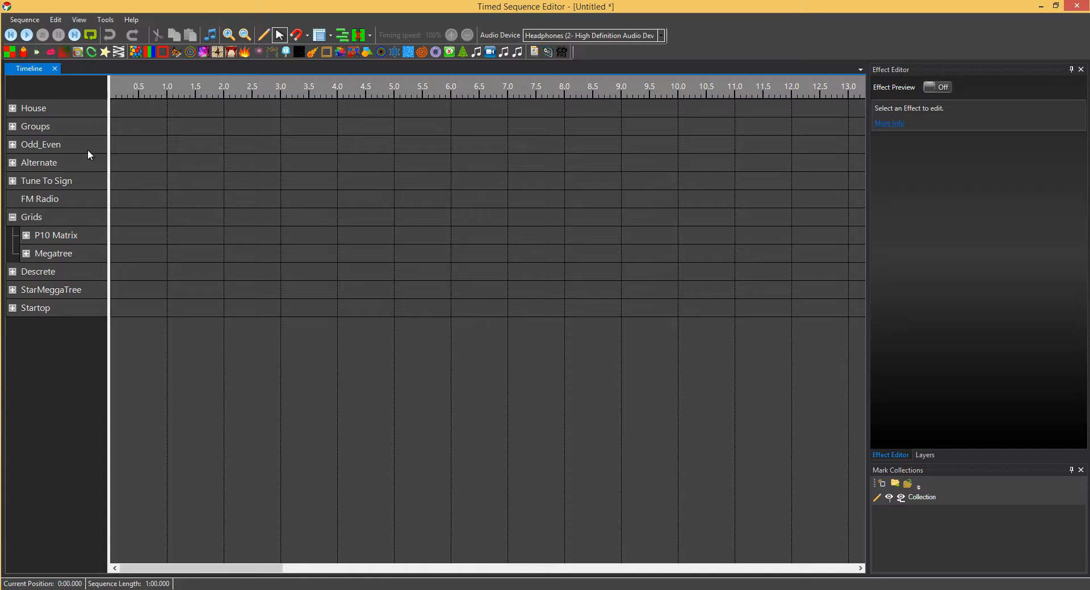
Step: Place Count Down on the Megatree row and draw Fire across P10 Matrix and Megatree
{"action": "left_click_drag", "start_coordinate": [212, 52], "coordinate": [155, 243]}
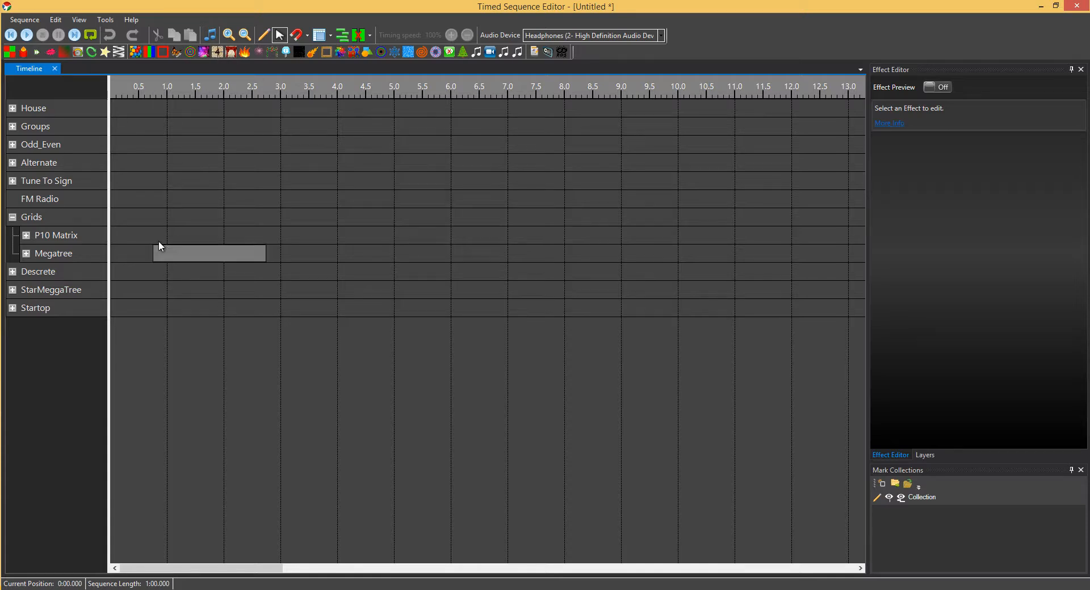
{"action": "left_click", "coordinate": [263, 35]}
{"action": "left_click", "coordinate": [244, 52]}
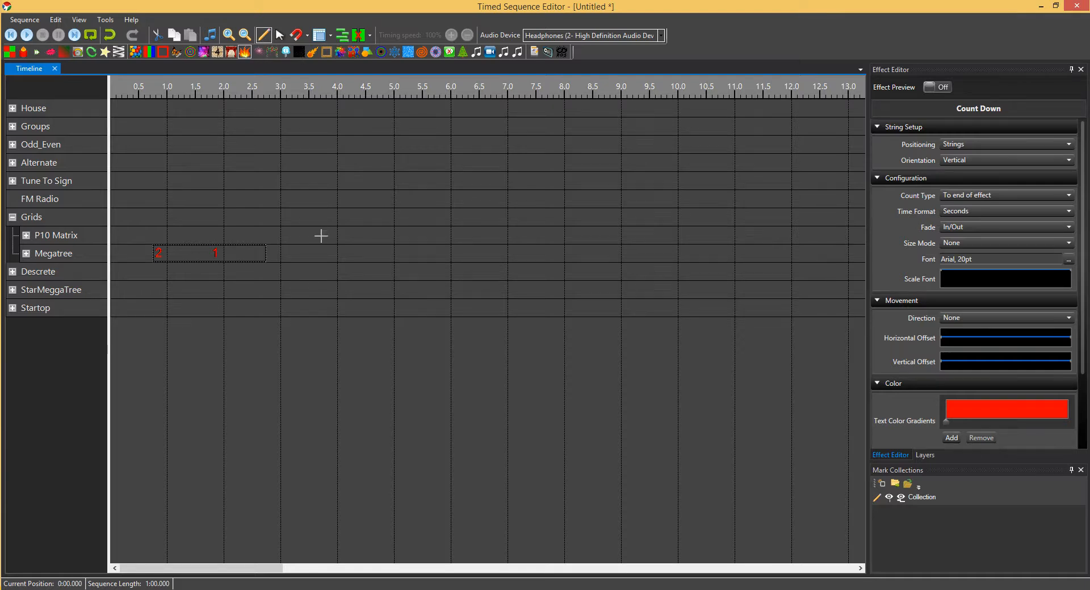
{"action": "mouse_move", "coordinate": [305, 258]}
{"action": "left_mouse_down"}
{"action": "mouse_move", "coordinate": [389, 256]}
{"action": "mouse_move", "coordinate": [488, 229]}
{"action": "left_mouse_up"}
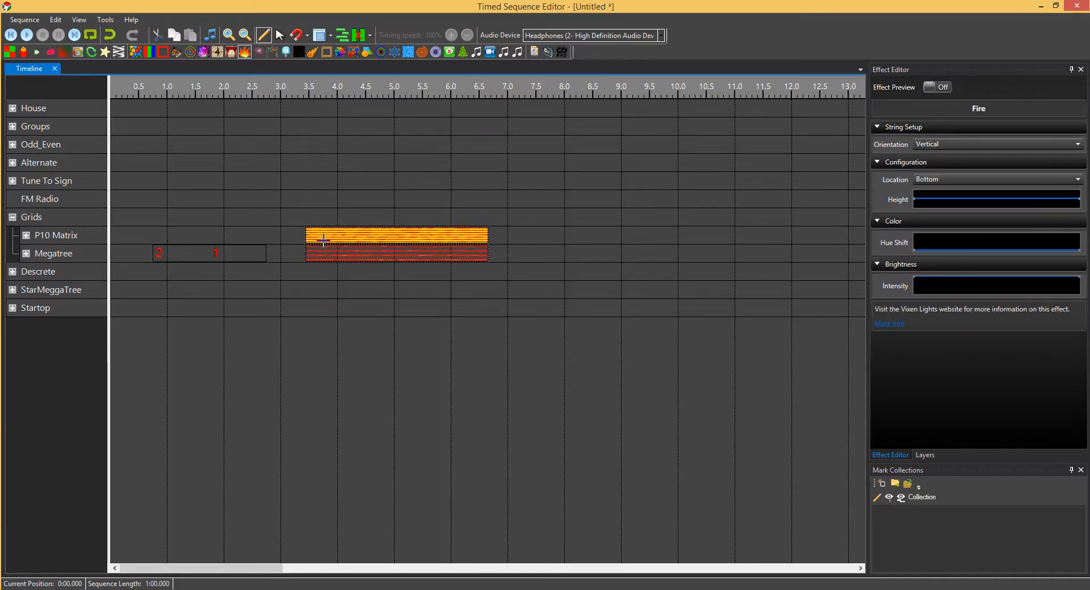
Step: Replace the Fire blocks with a red-to-green Border effect, confirming with YES
{"action": "left_click", "coordinate": [279, 35]}
{"action": "left_click_drag", "start_coordinate": [166, 55], "coordinate": [361, 233]}
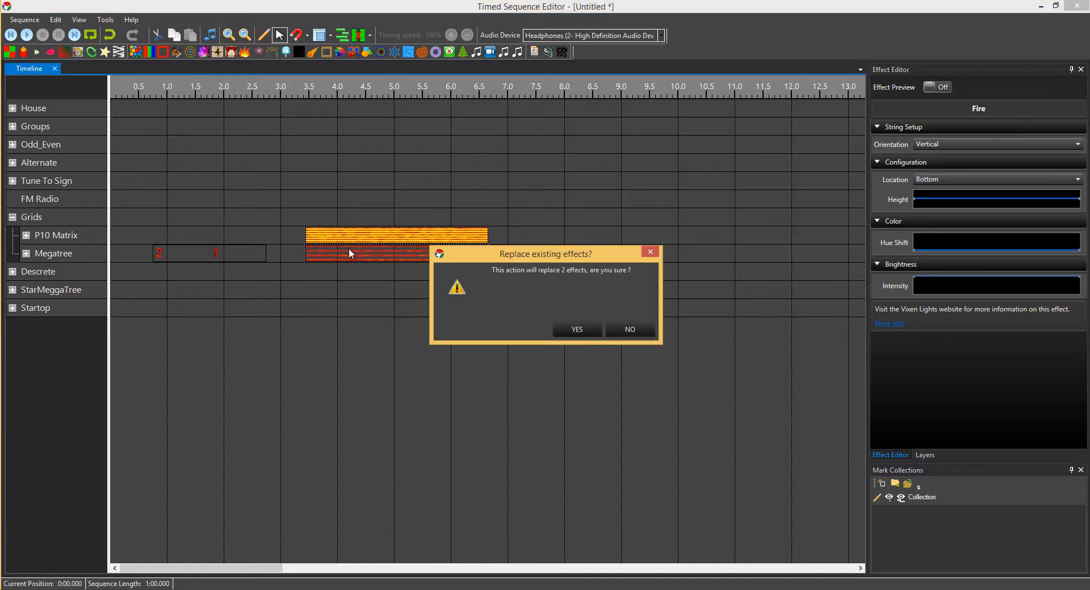
{"action": "left_click", "coordinate": [579, 329]}
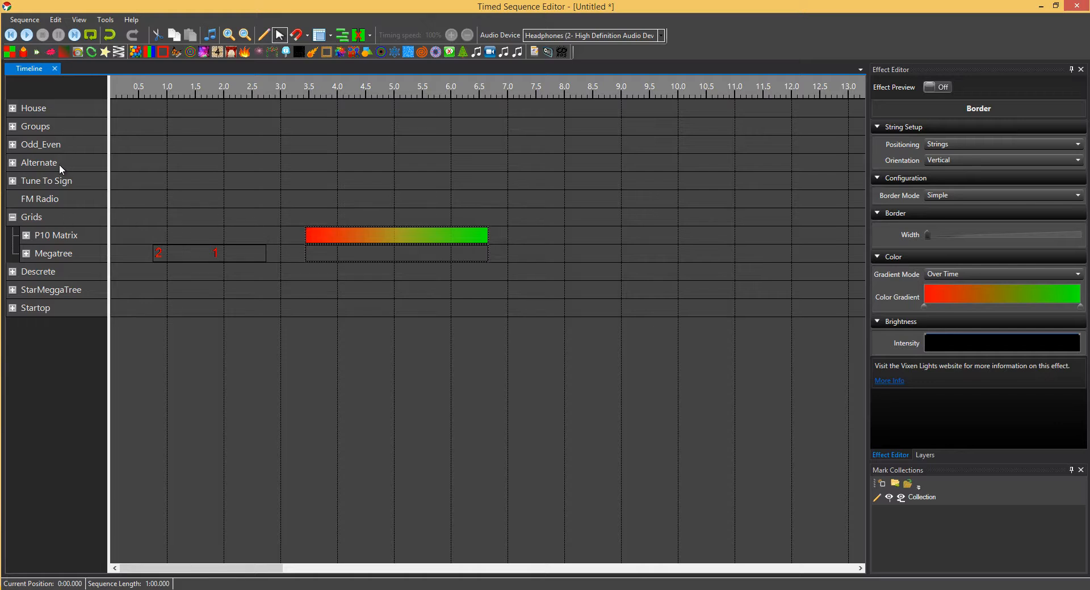
Step: Show the effect toolstrip labels again, placed below the icons
{"action": "right_click", "coordinate": [199, 49]}
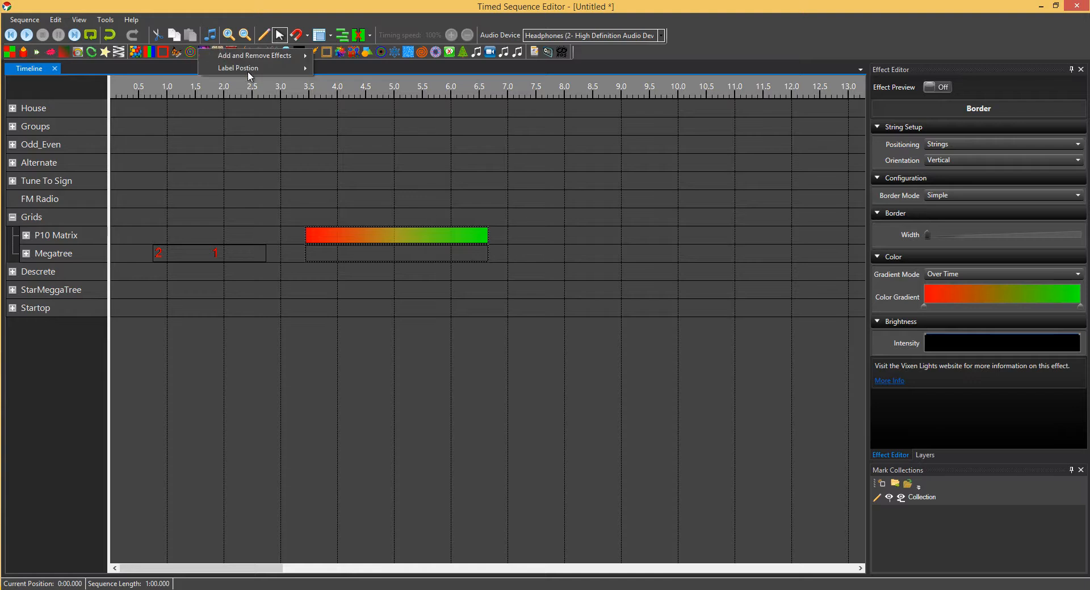
{"action": "mouse_move", "coordinate": [301, 67]}
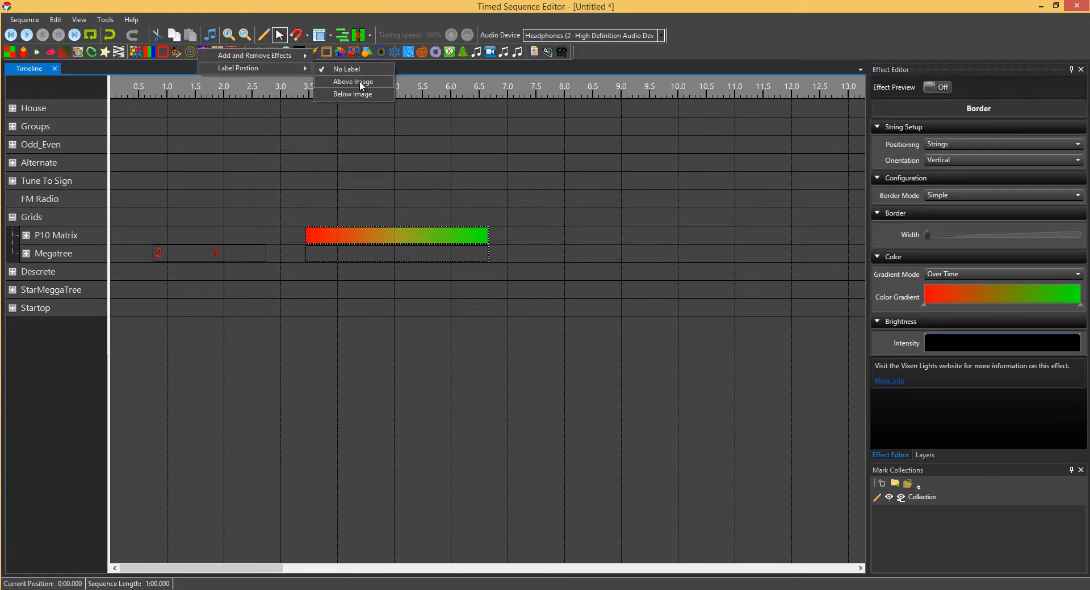
{"action": "left_click", "coordinate": [360, 83]}
{"action": "right_click", "coordinate": [248, 57]}
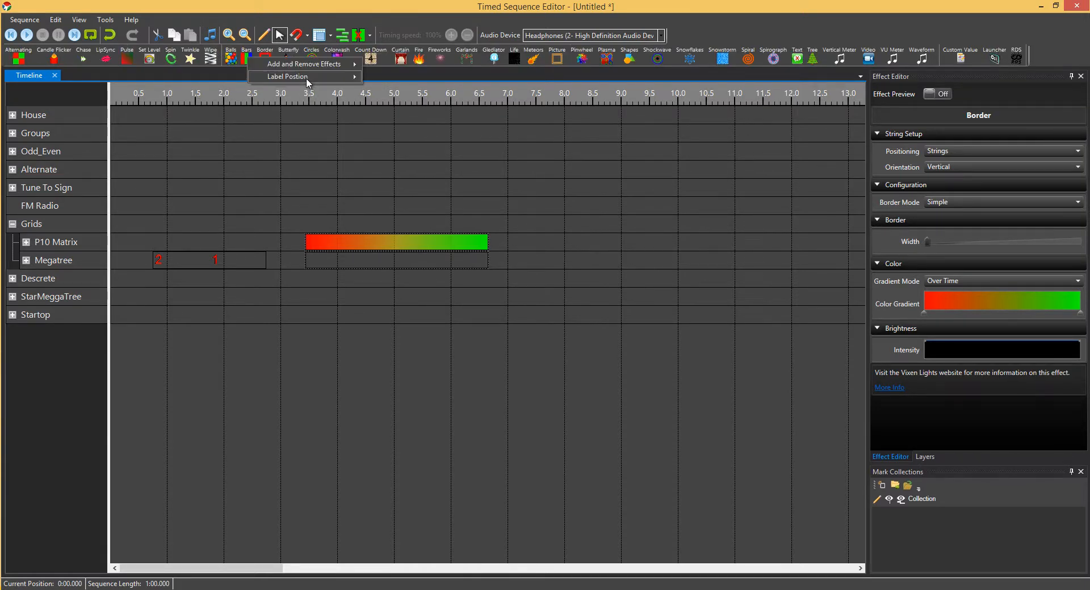
{"action": "mouse_move", "coordinate": [318, 77]}
{"action": "left_click", "coordinate": [399, 103]}
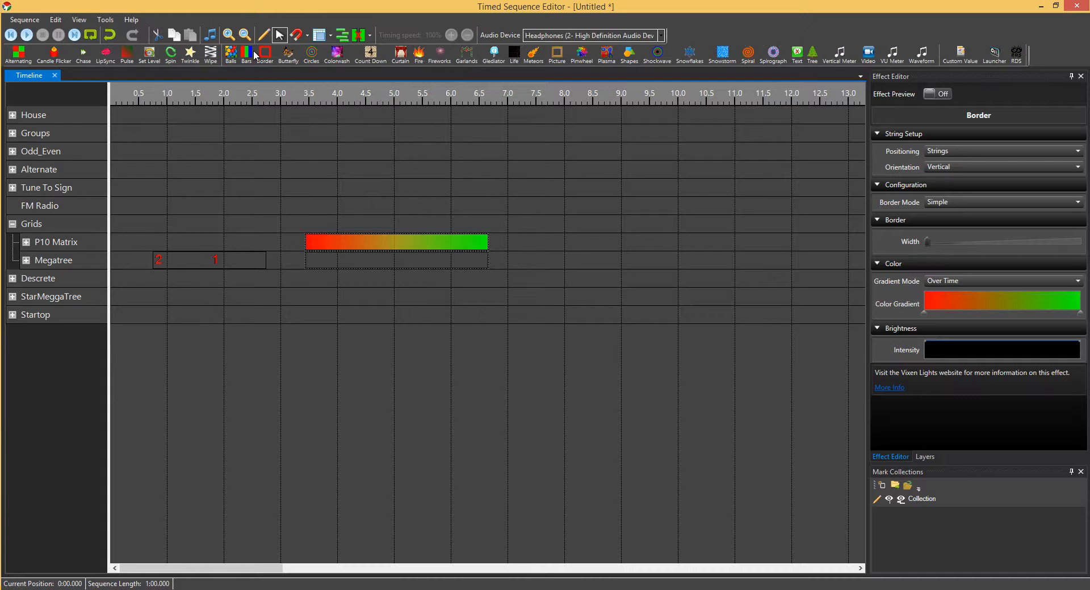
Step: Uncheck the Device group (Custom Value, Launcher, RDS) in Add and Remove Effects
{"action": "right_click", "coordinate": [255, 55]}
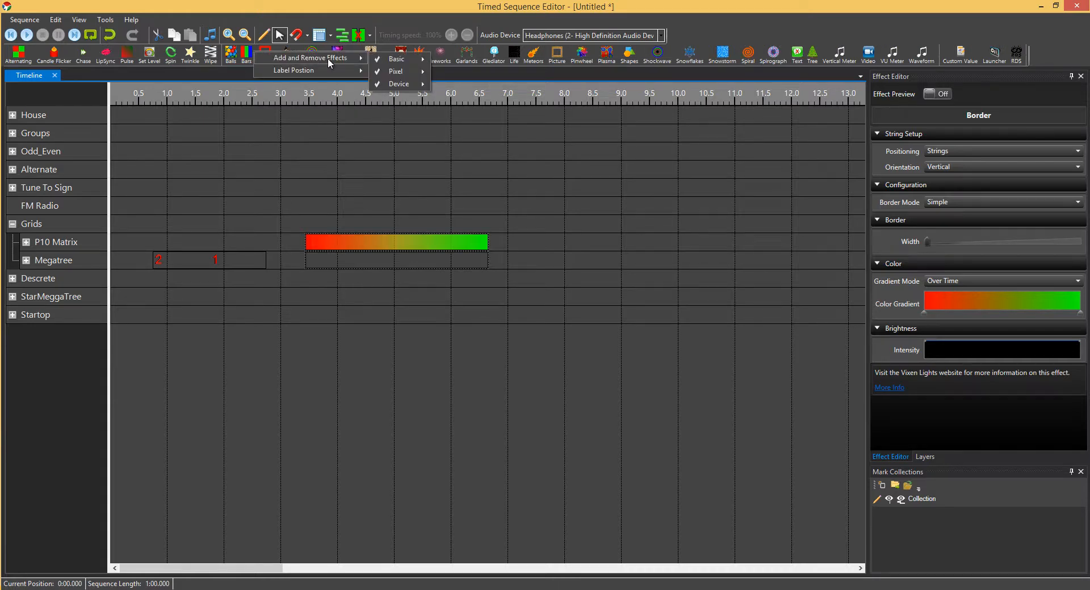
{"action": "mouse_move", "coordinate": [401, 59]}
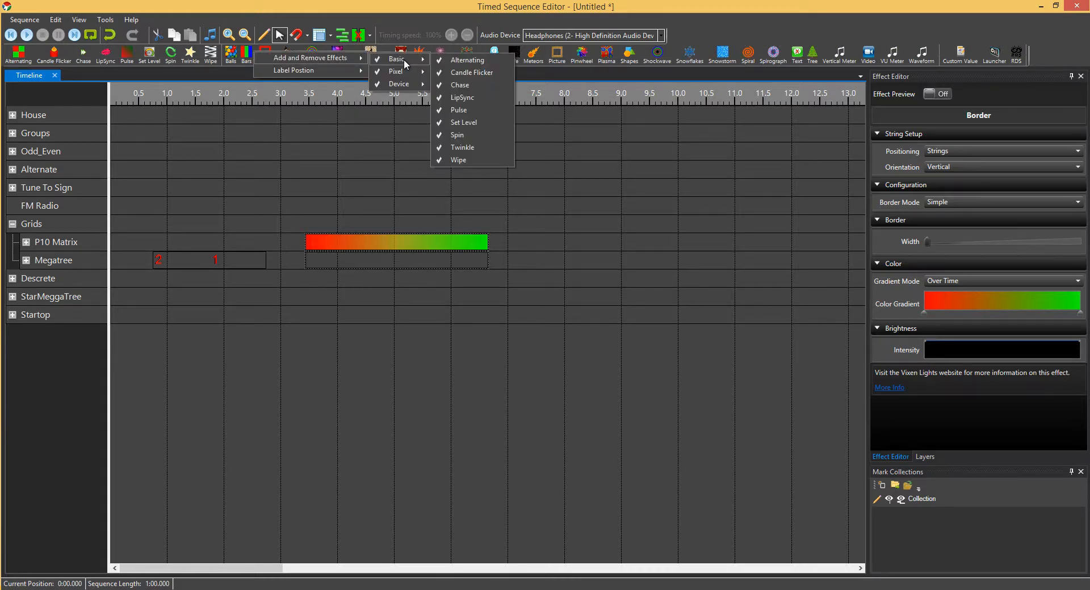
{"action": "mouse_move", "coordinate": [404, 82]}
{"action": "left_click", "coordinate": [387, 84]}
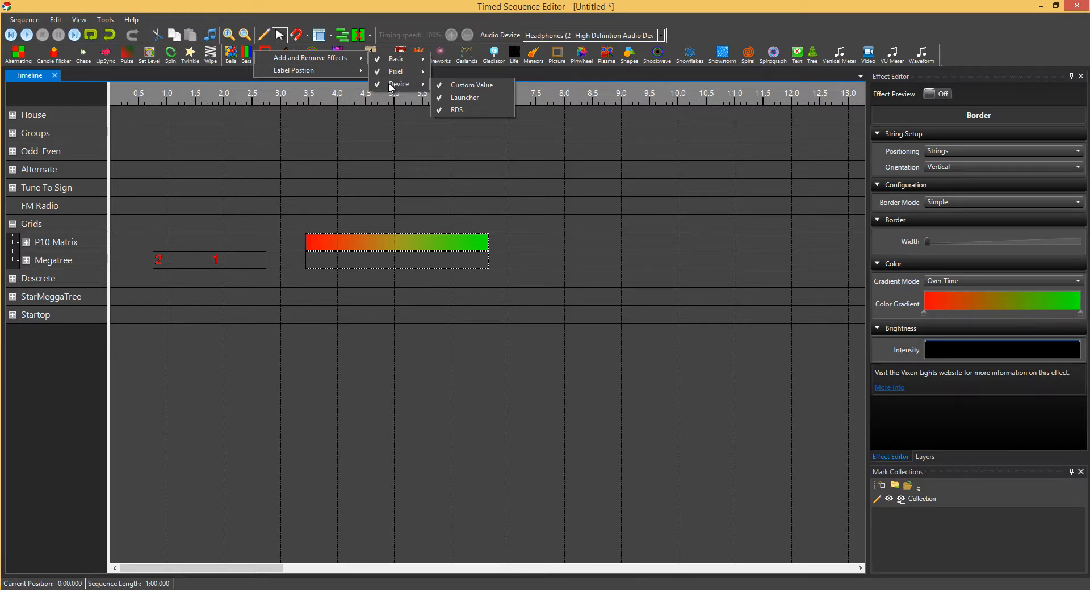
{"action": "left_click", "coordinate": [389, 85]}
{"action": "left_click", "coordinate": [390, 84]}
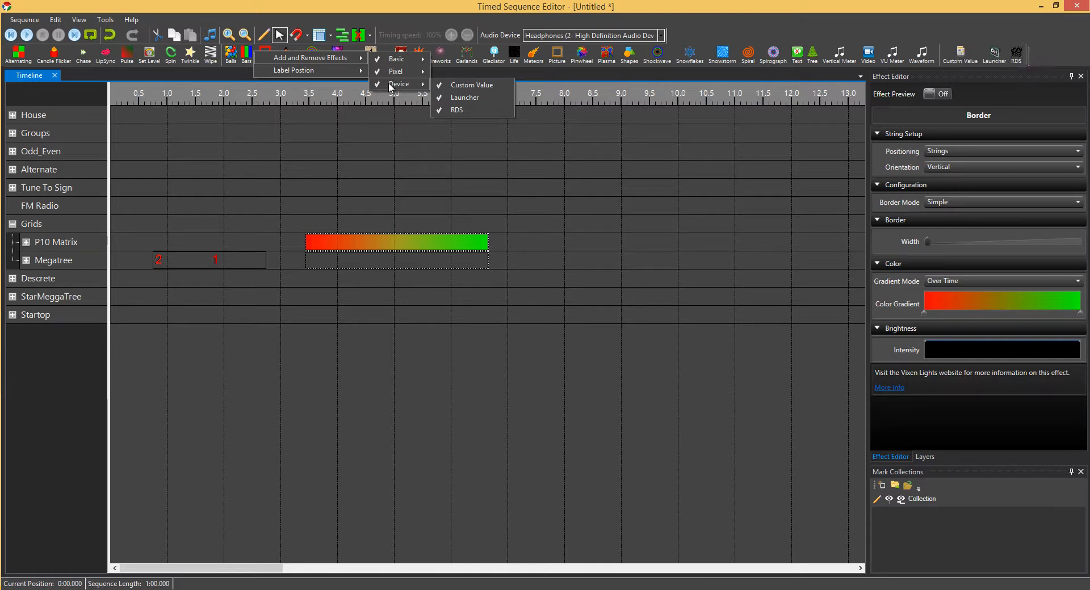
{"action": "left_click", "coordinate": [391, 86]}
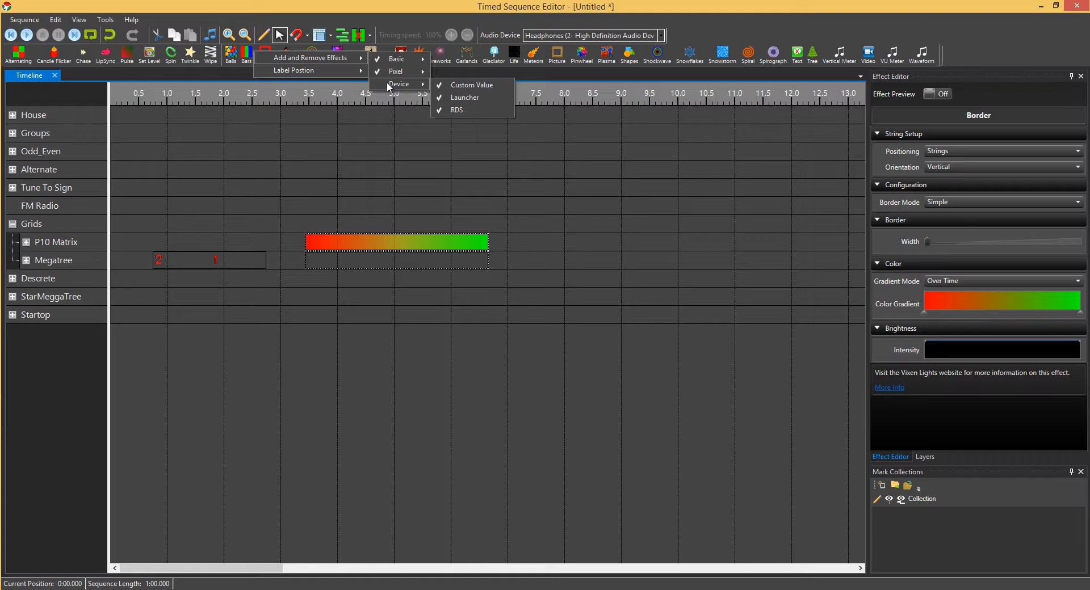
Step: Keep Basic effects, and remove Waveform, VU Meter and Vertical Meter from the strip
{"action": "left_click", "coordinate": [380, 59]}
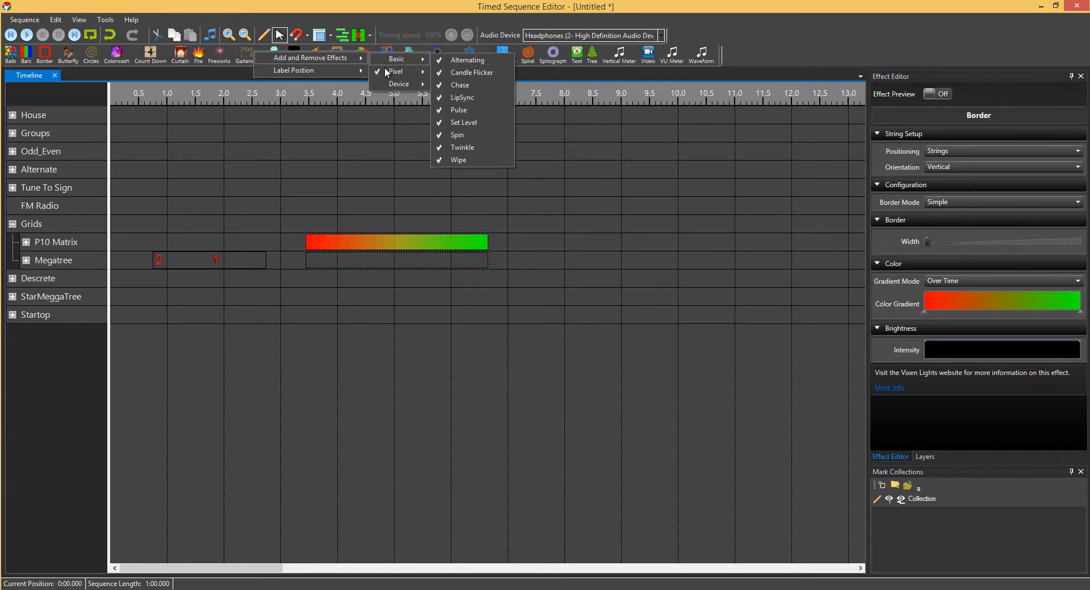
{"action": "left_click", "coordinate": [384, 58]}
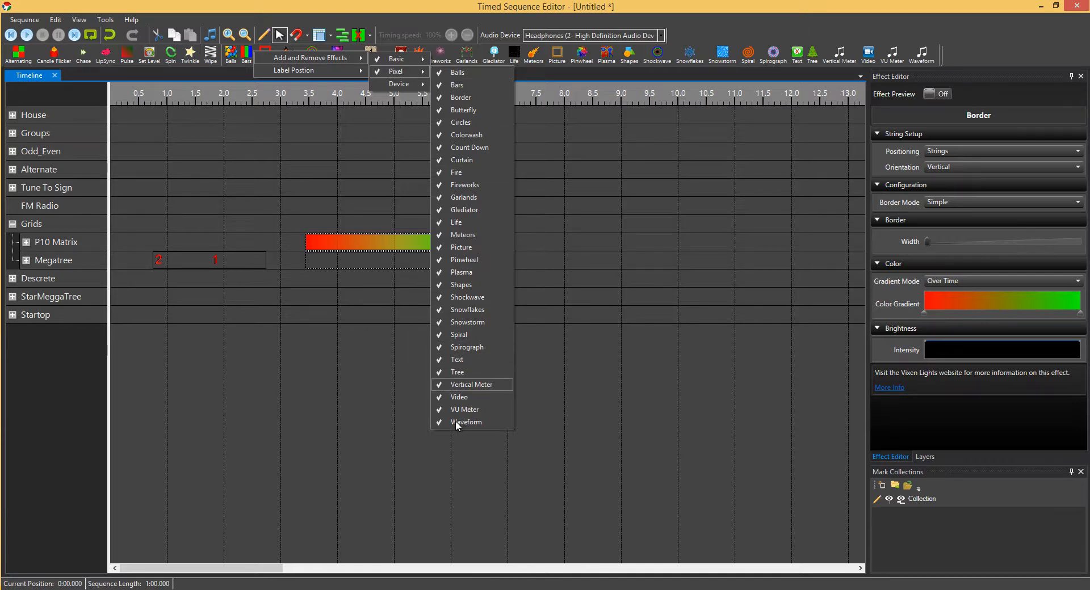
{"action": "left_click", "coordinate": [441, 412]}
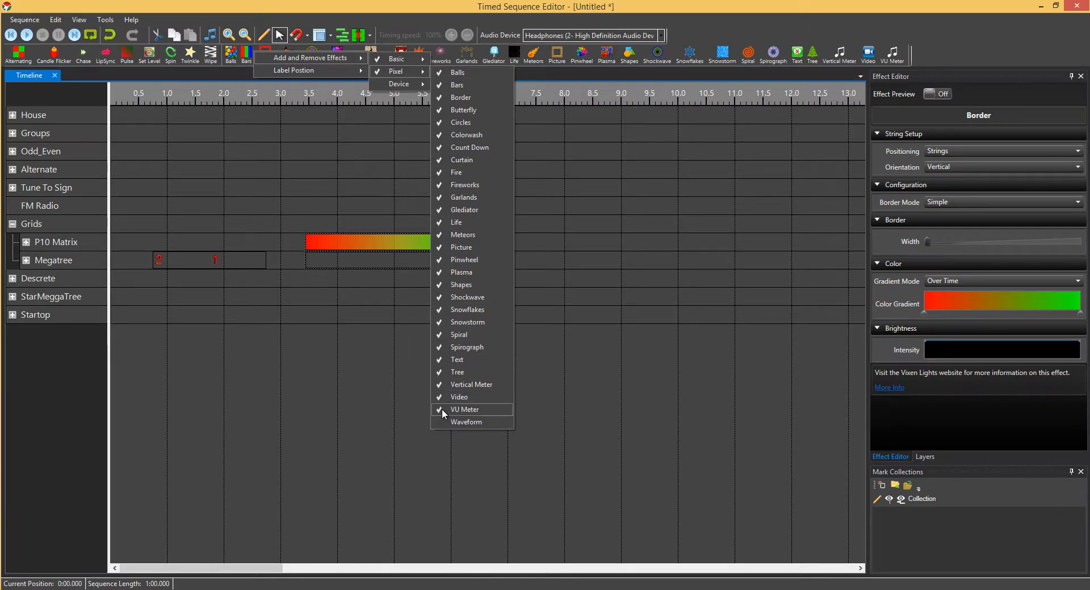
{"action": "left_click", "coordinate": [441, 409]}
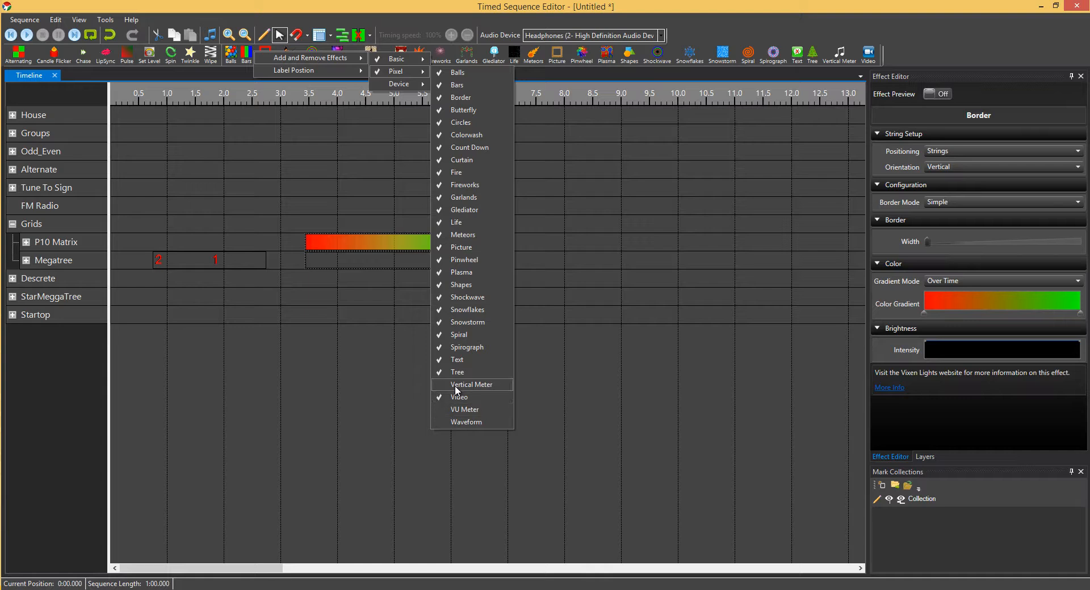
{"action": "left_click", "coordinate": [455, 386]}
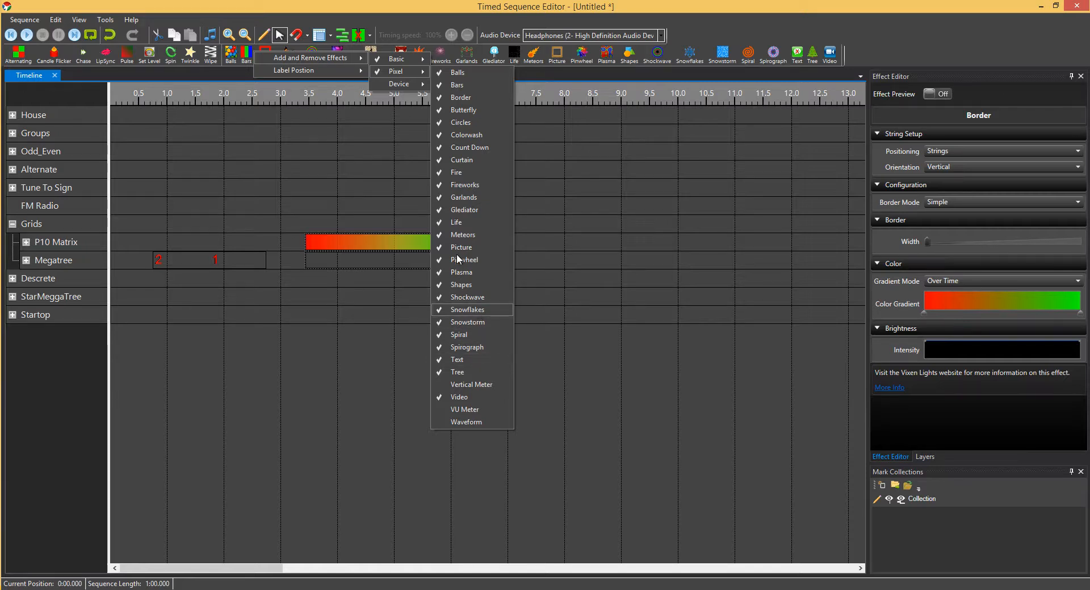
Step: Remove Garlands, Glediator and Tree from the strip, keeping Text, then close the list
{"action": "left_click", "coordinate": [441, 199]}
{"action": "left_click", "coordinate": [446, 210]}
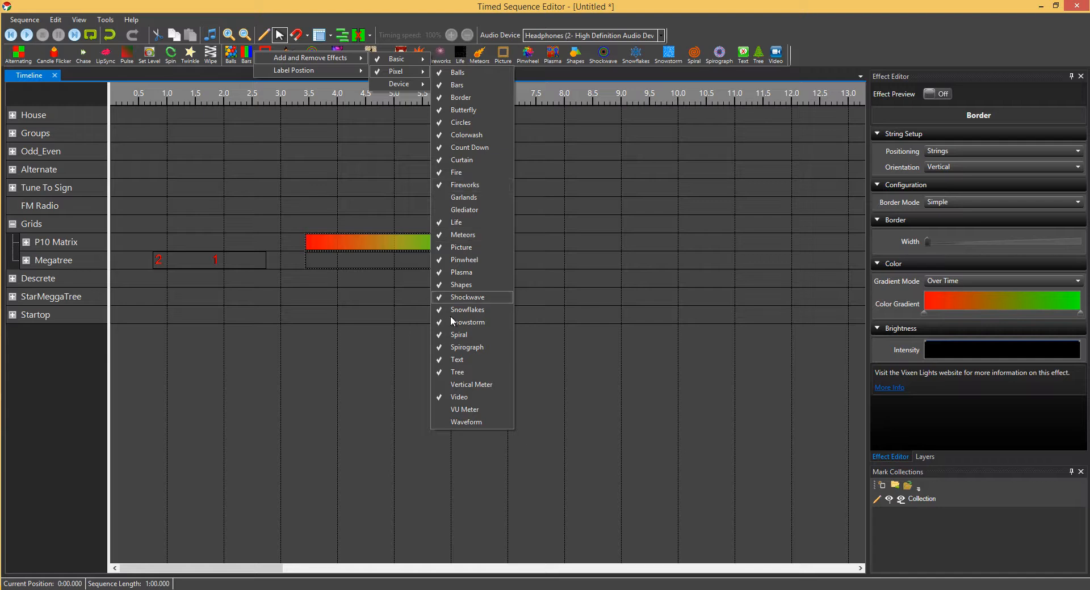
{"action": "left_click", "coordinate": [442, 361]}
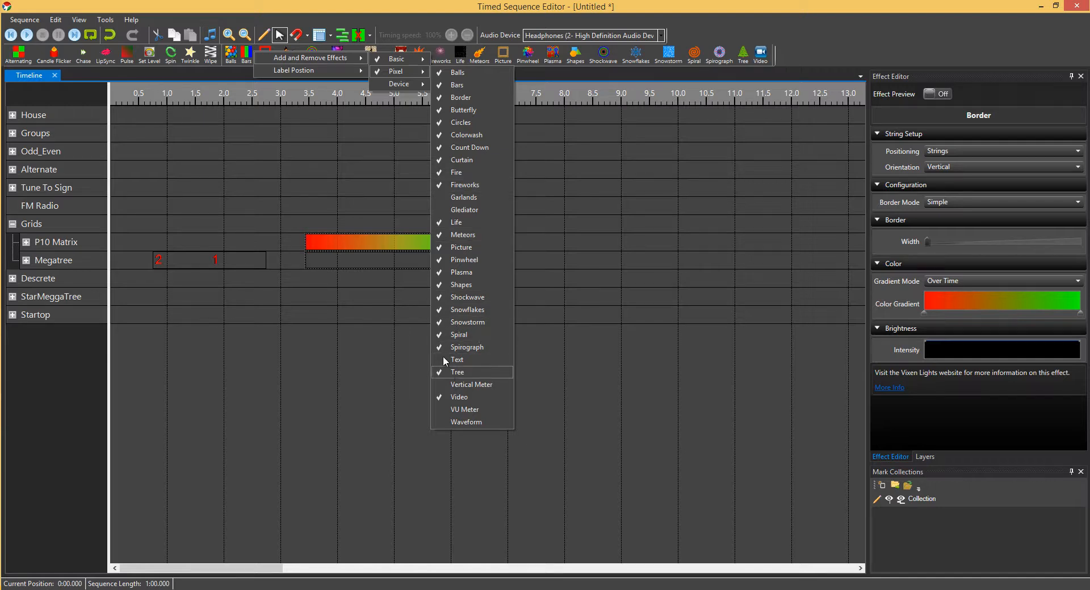
{"action": "left_click", "coordinate": [443, 359]}
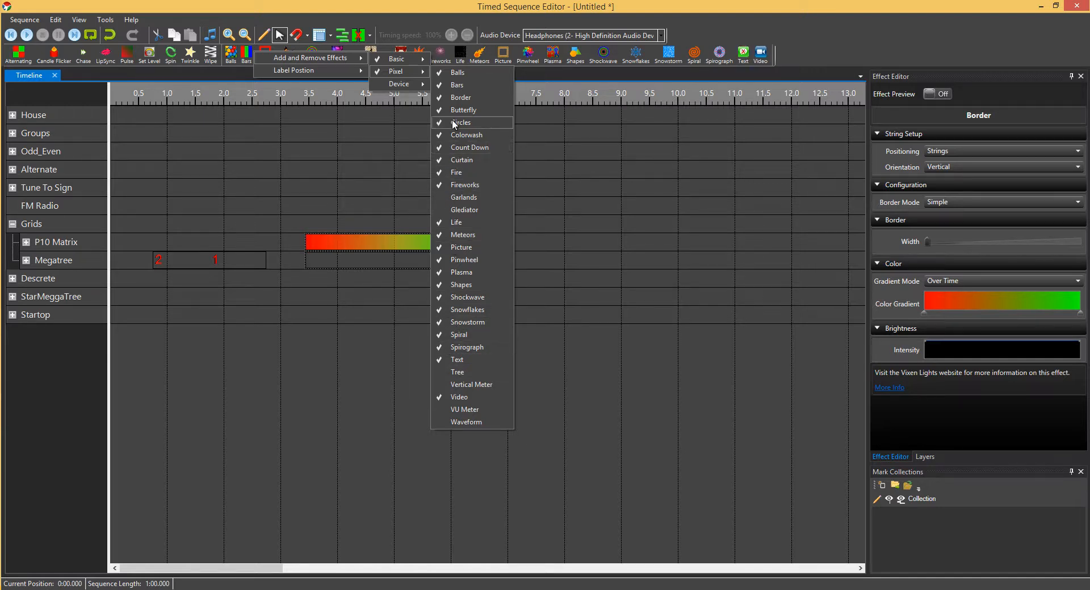
{"action": "left_click", "coordinate": [292, 108]}
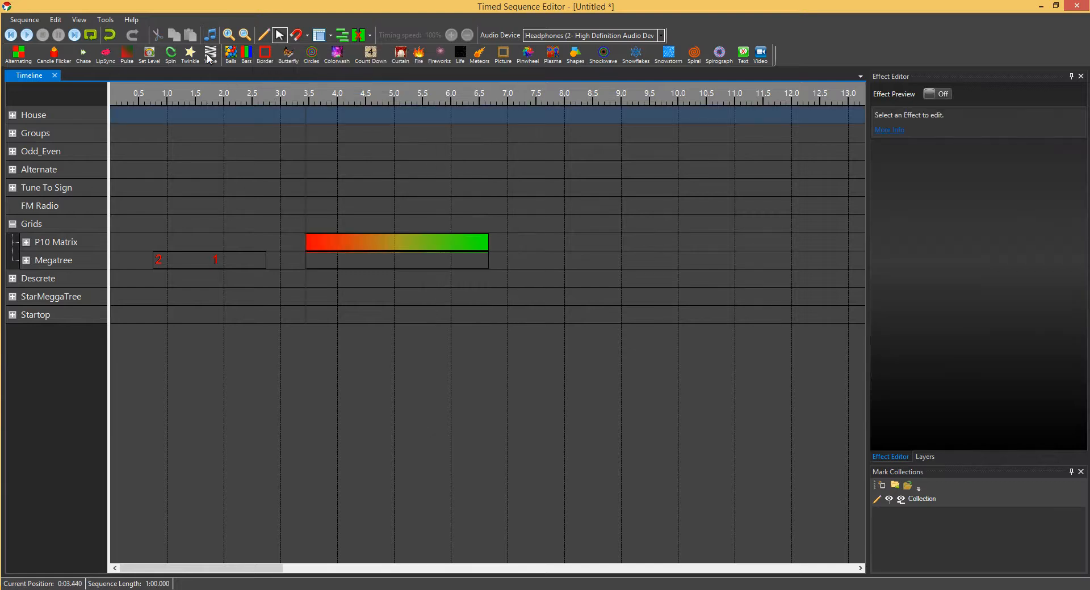
Step: Hide the Effect ToolStrip and restore the docked Effects window from the View menu
{"action": "right_click", "coordinate": [266, 56]}
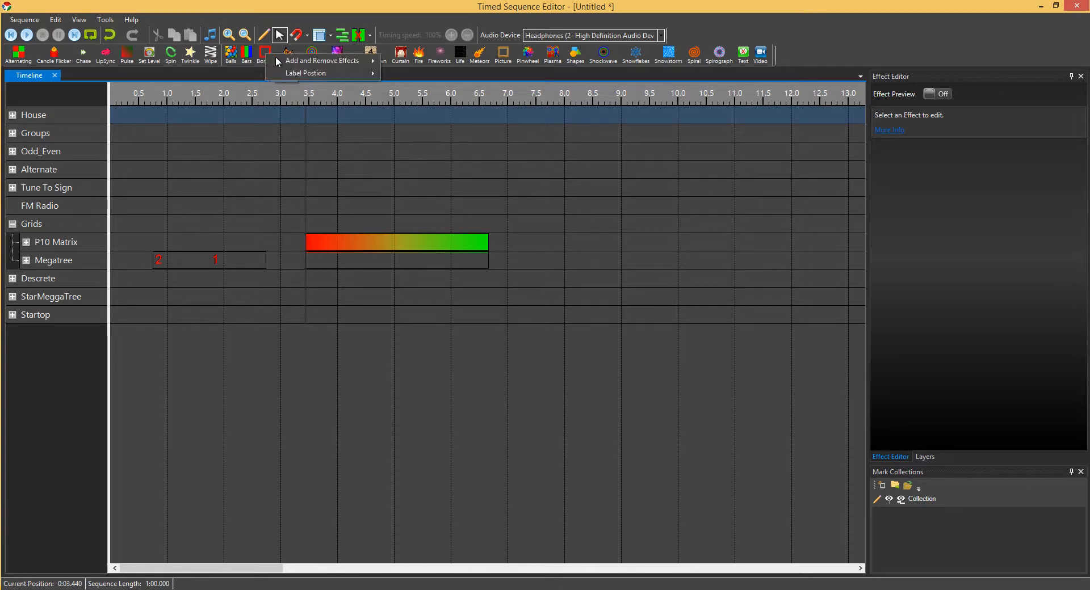
{"action": "mouse_move", "coordinate": [346, 59]}
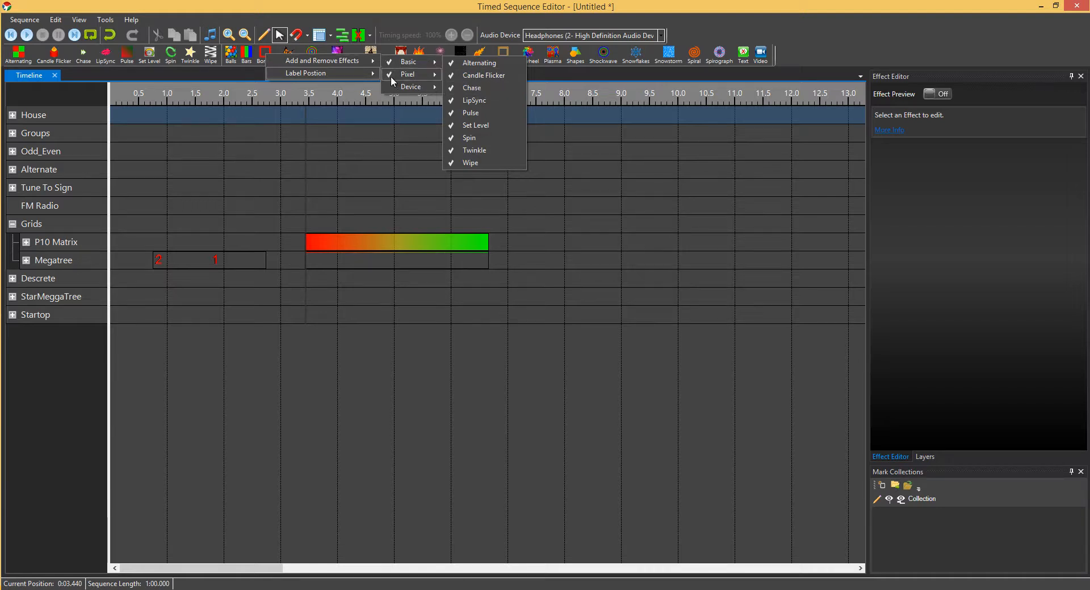
{"action": "left_click", "coordinate": [79, 19]}
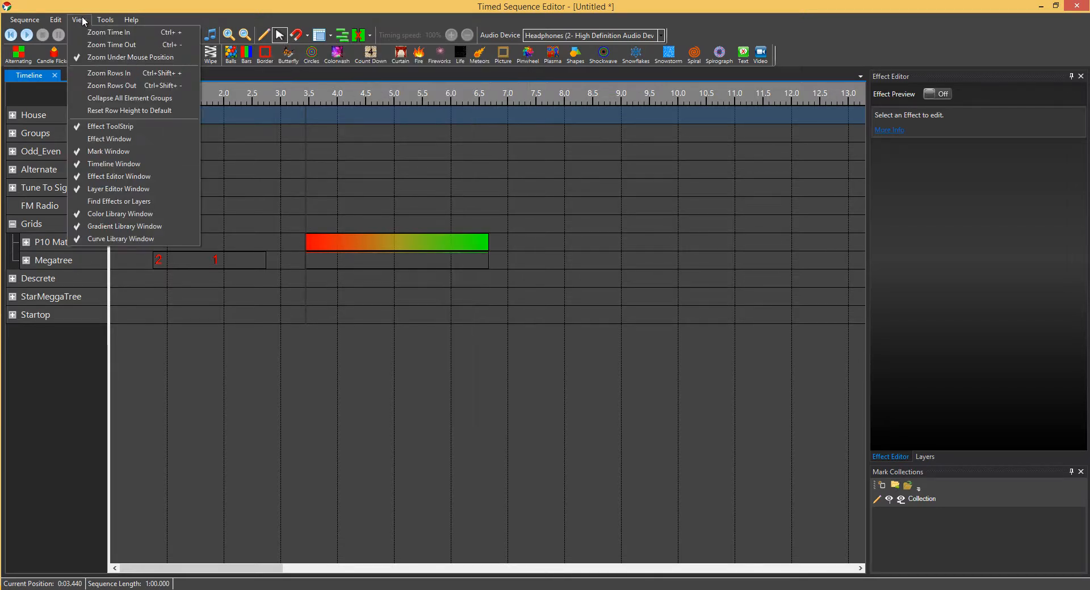
{"action": "left_click", "coordinate": [98, 128]}
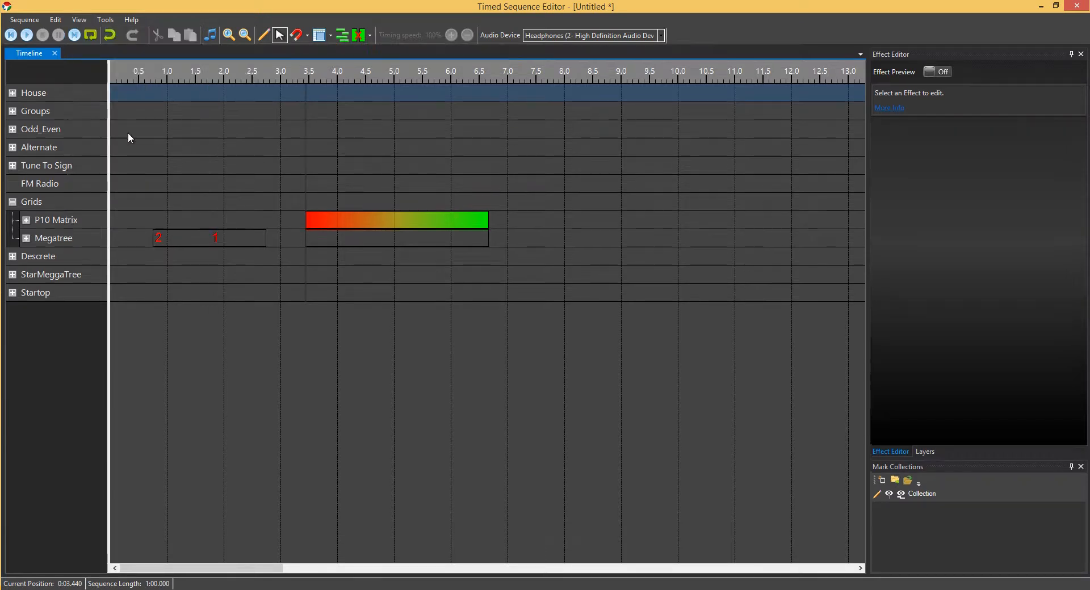
{"action": "left_click", "coordinate": [79, 19]}
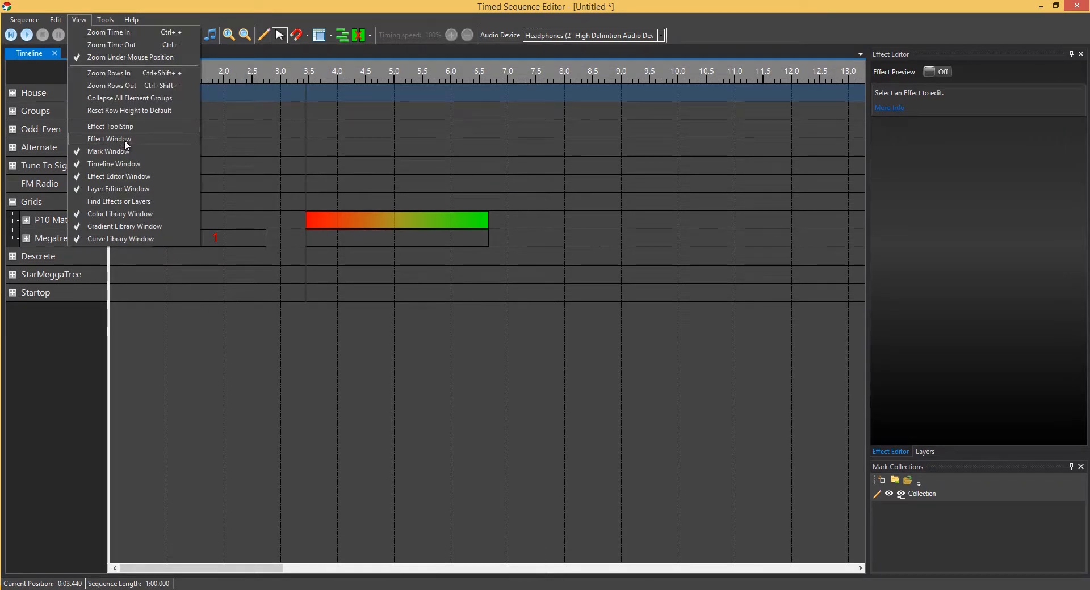
{"action": "left_click", "coordinate": [126, 142]}
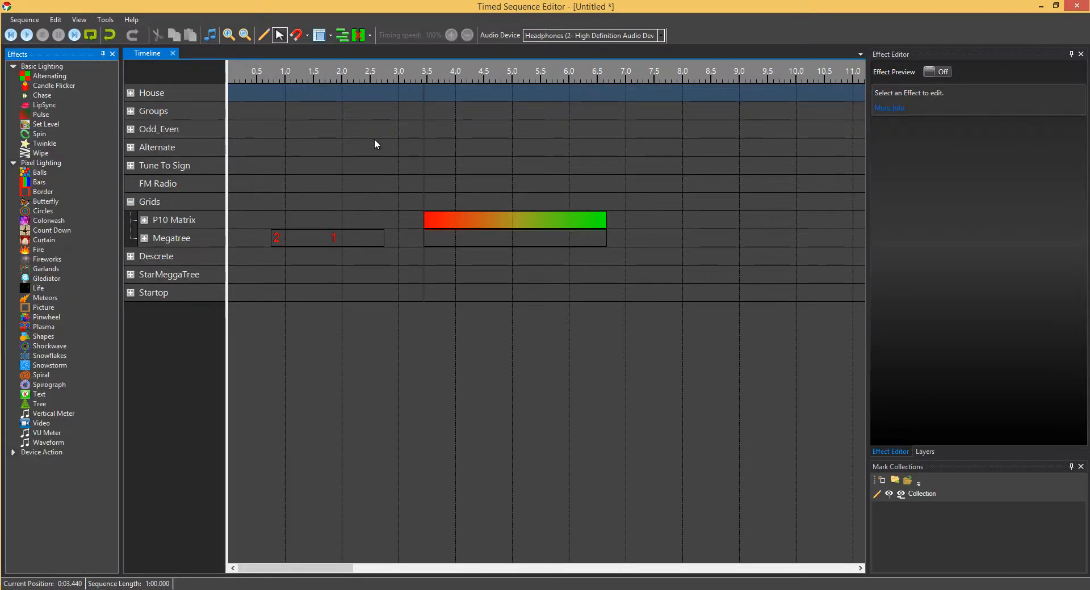